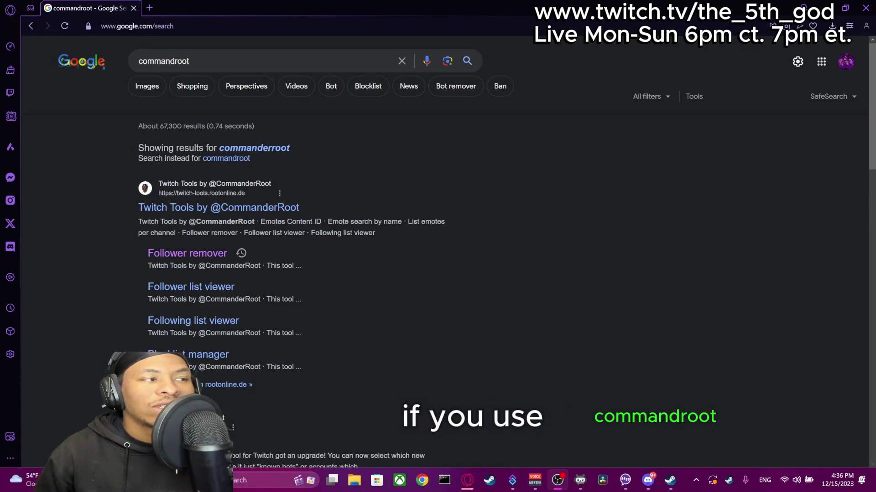
Step: Open the Follower remover from the commanderroot search and log in via Twitch to load the followers
click(206, 59)
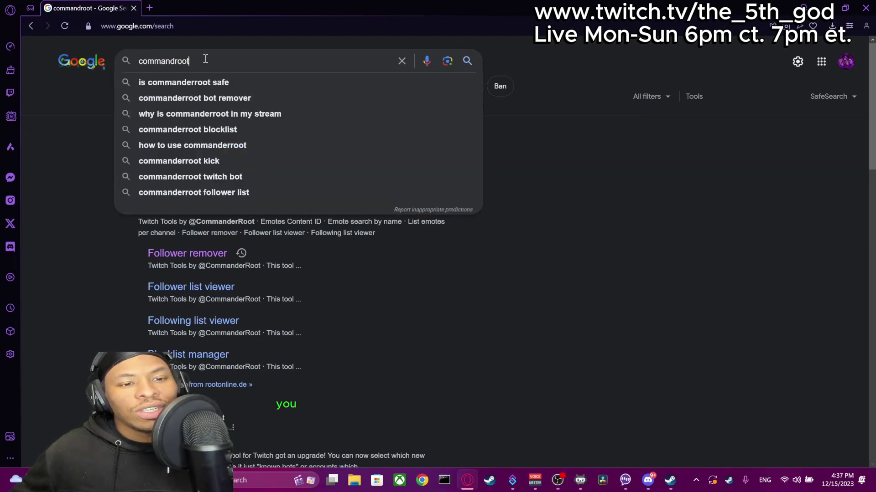
click(580, 263)
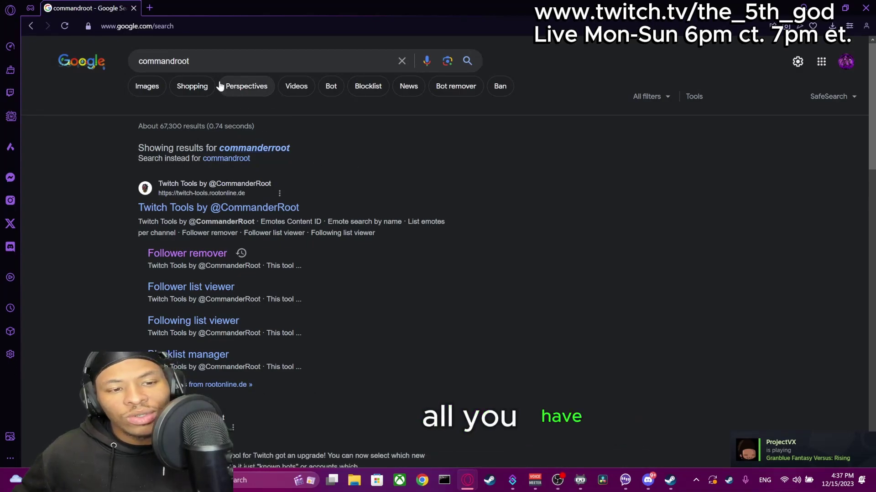
click(201, 259)
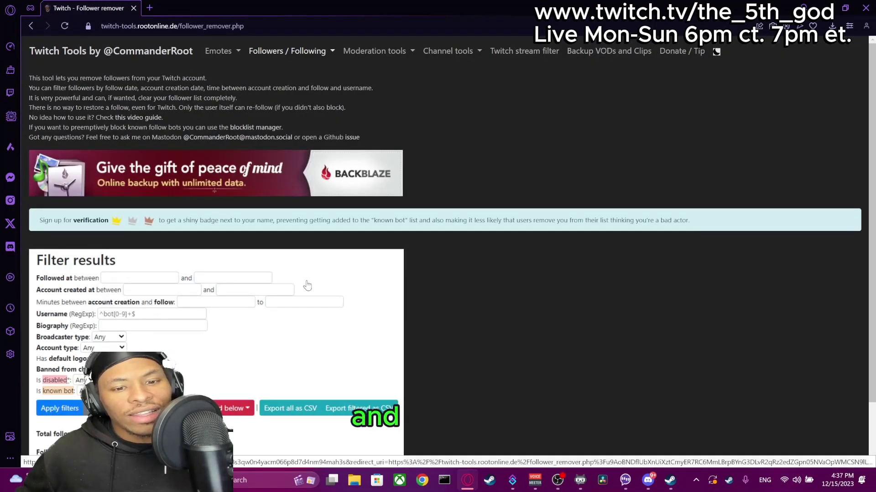
scroll(348, 287, down, 2)
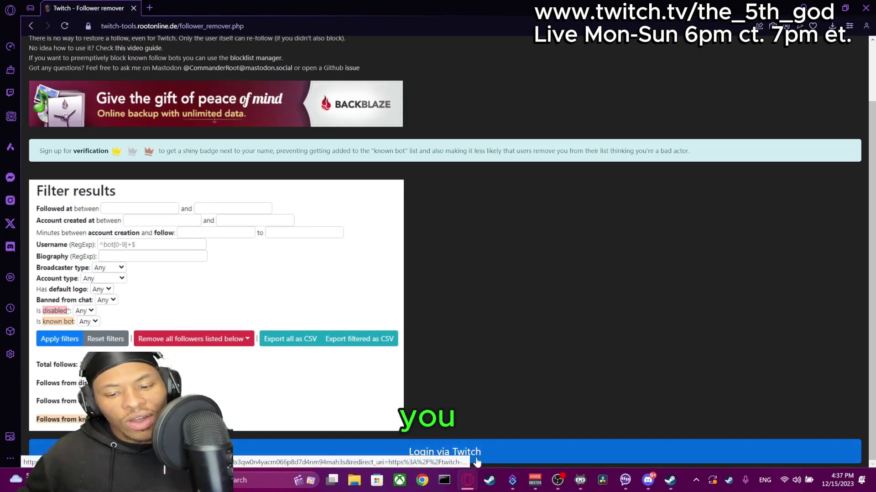
click(497, 454)
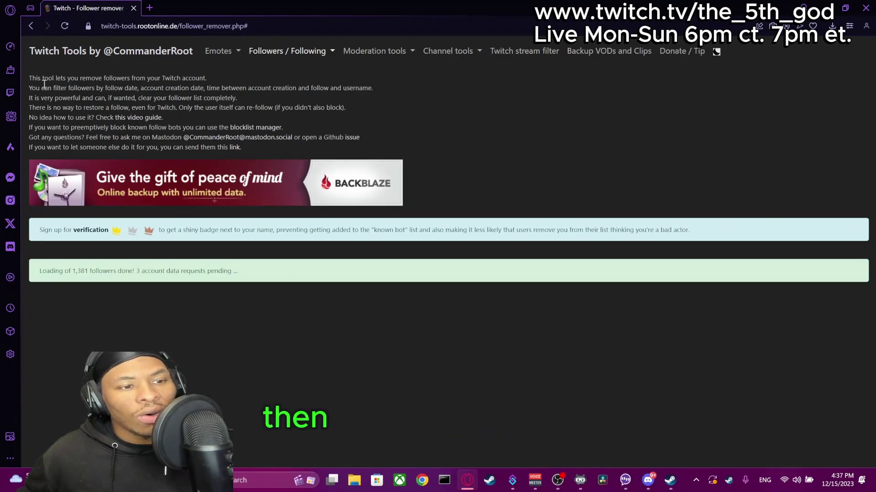
Step: Scroll through the 1,381 followers to inspect the red known-bot rows dated 2023-12-06, then return to the filters
scroll(263, 201, down, 5)
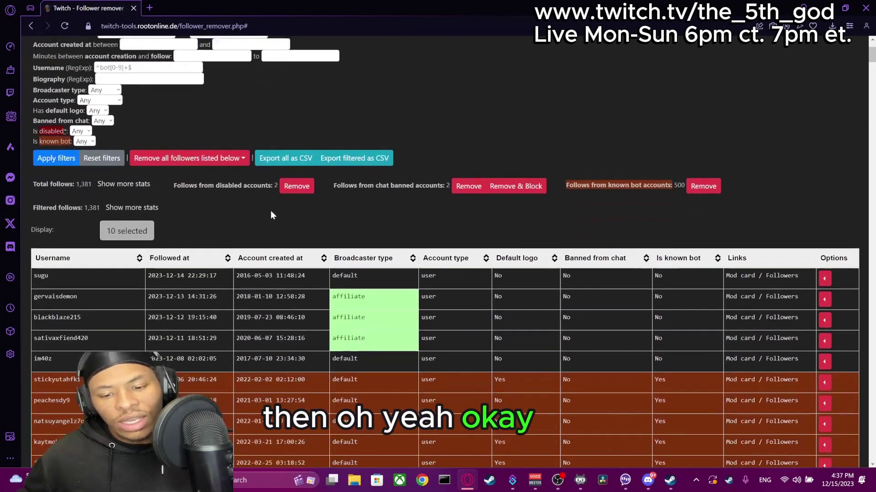
scroll(307, 212, down, 2)
scroll(306, 212, up, 6)
scroll(306, 211, down, 10)
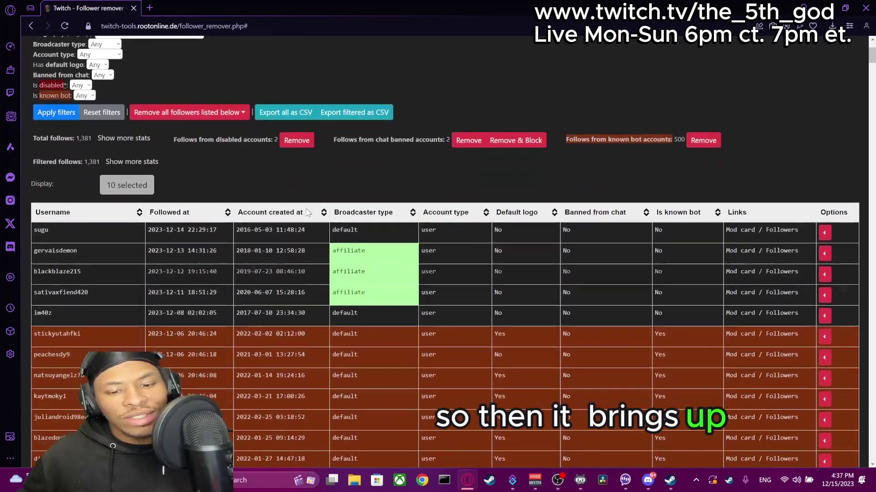
scroll(306, 212, down, 20)
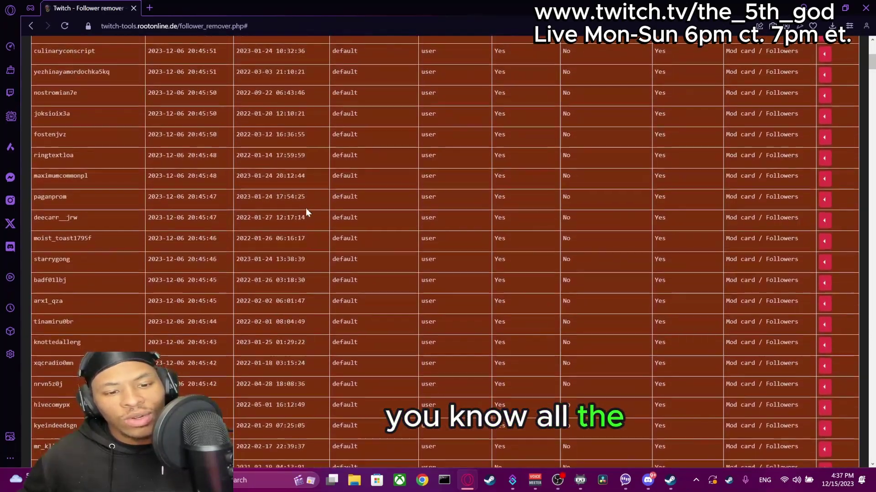
scroll(305, 212, up, 15)
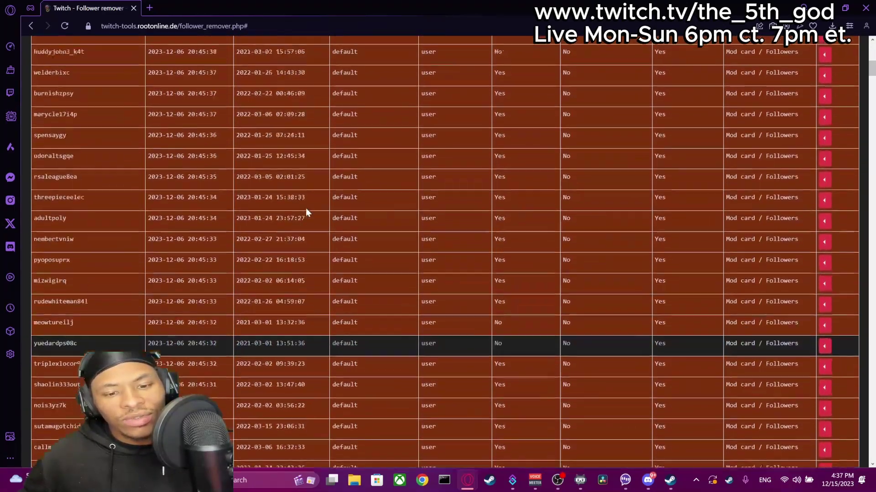
scroll(305, 212, up, 1)
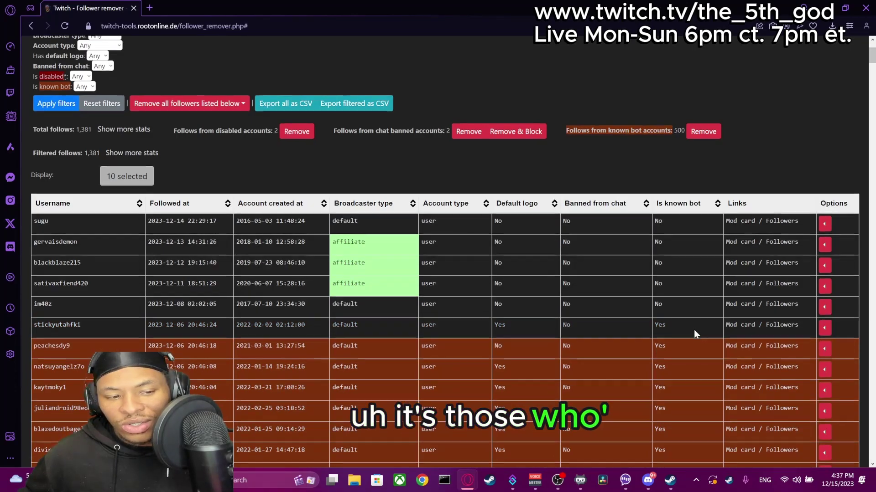
scroll(694, 330, down, 4)
scroll(677, 371, down, 2)
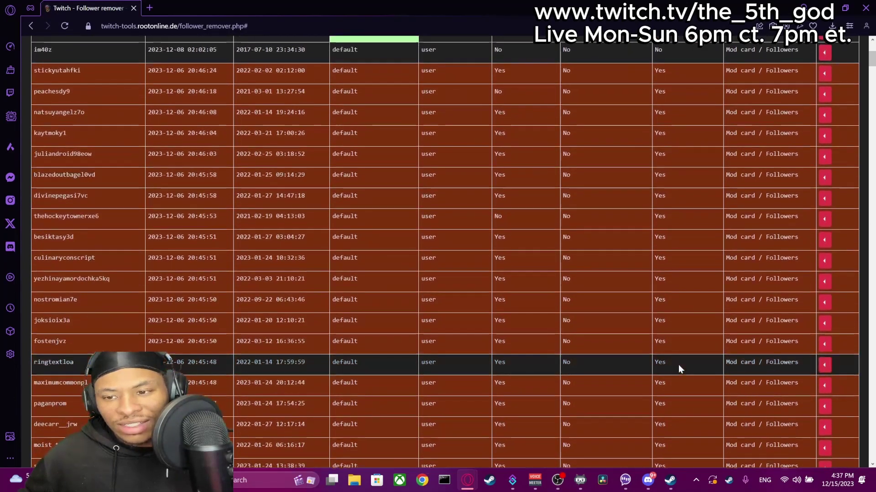
scroll(678, 364, up, 4)
scroll(489, 349, up, 7)
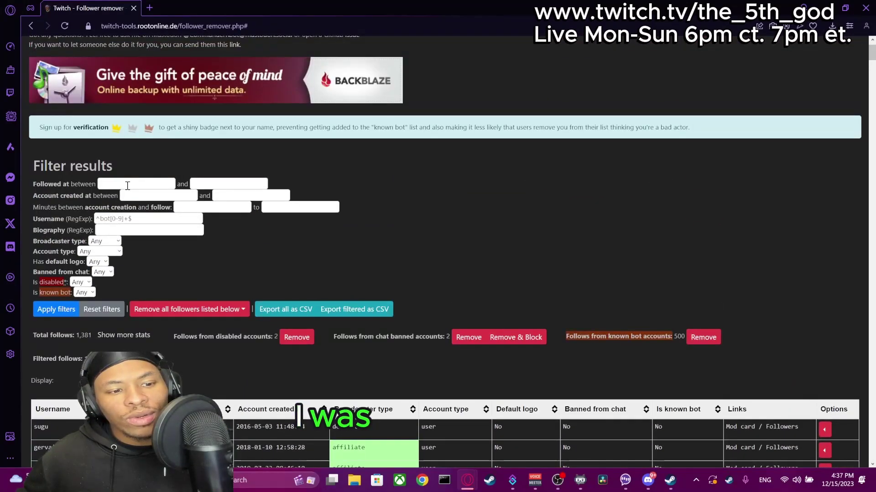
Step: Apply a Followed at filter of 2023-12-06, 16:37:47 to 16:37:52
click(129, 183)
click(161, 252)
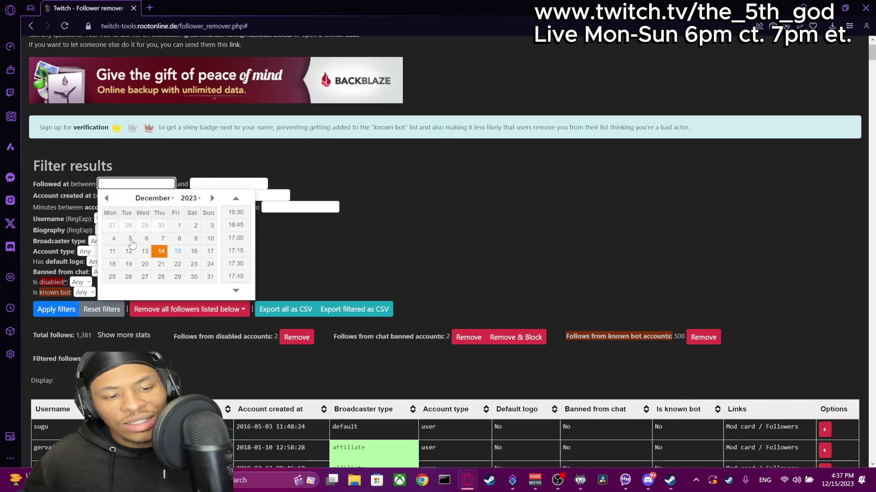
click(141, 241)
click(212, 183)
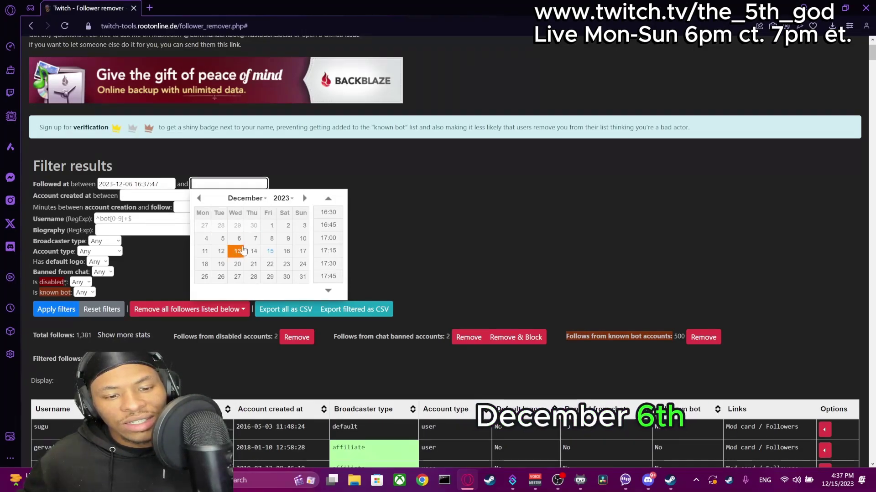
key(ctrl+v)
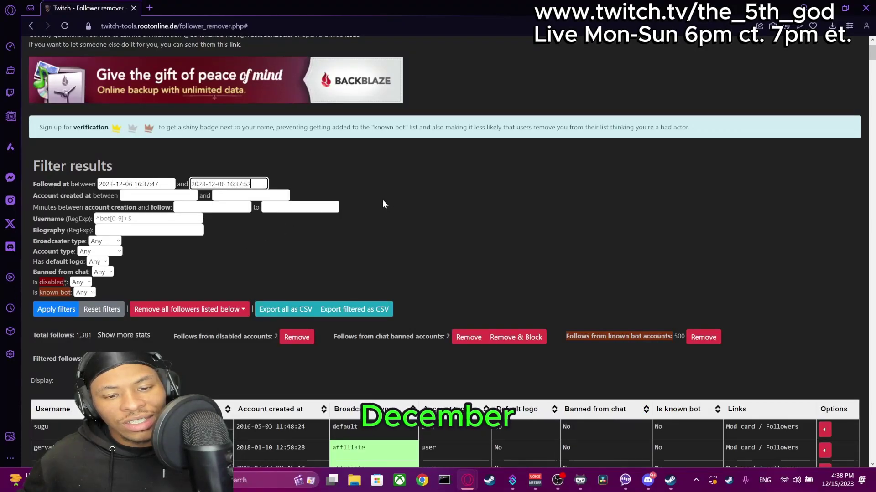
click(59, 312)
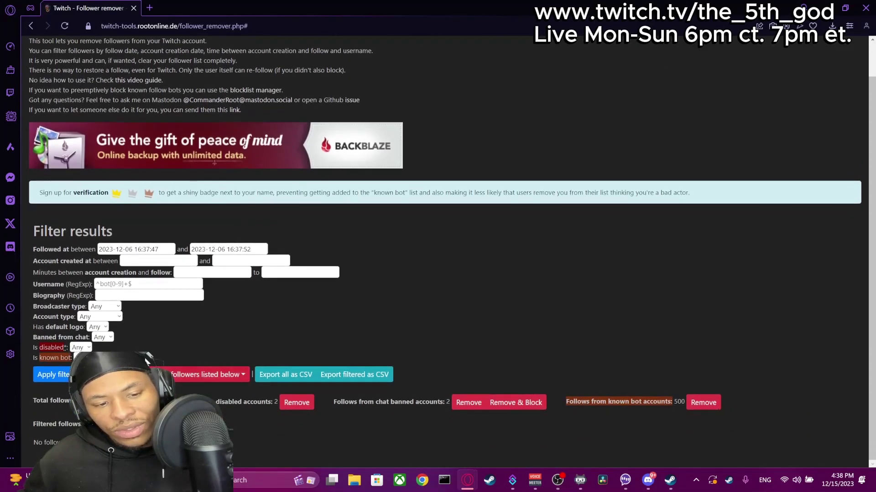
click(224, 251)
click(256, 305)
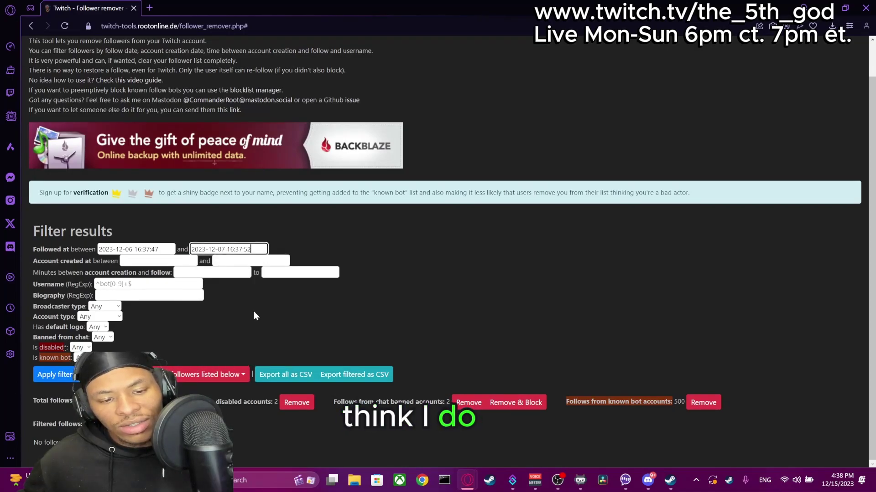
click(56, 377)
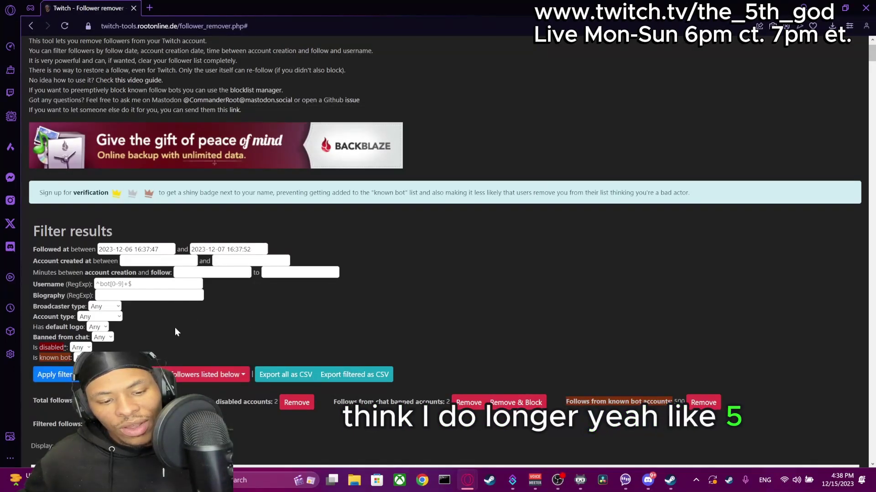
Step: Scroll through the 500 filtered follows to confirm they are all known bots
scroll(253, 342, down, 5)
scroll(238, 318, up, 1)
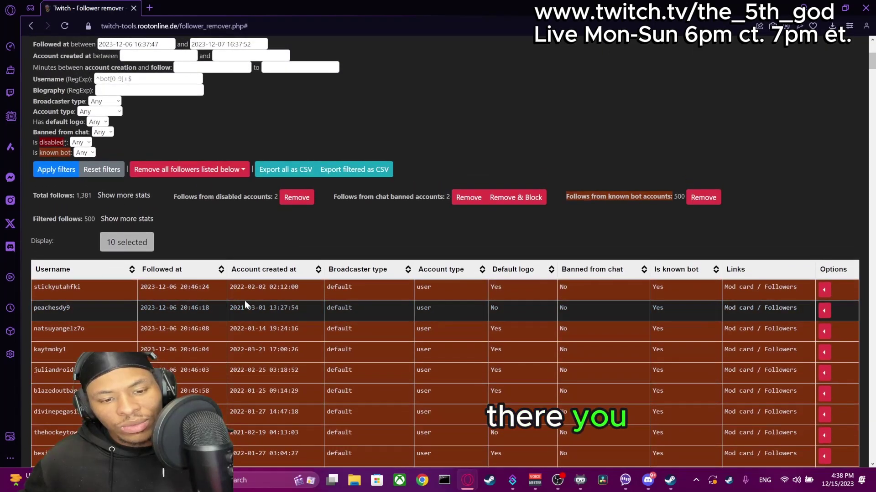
scroll(208, 290, down, 5)
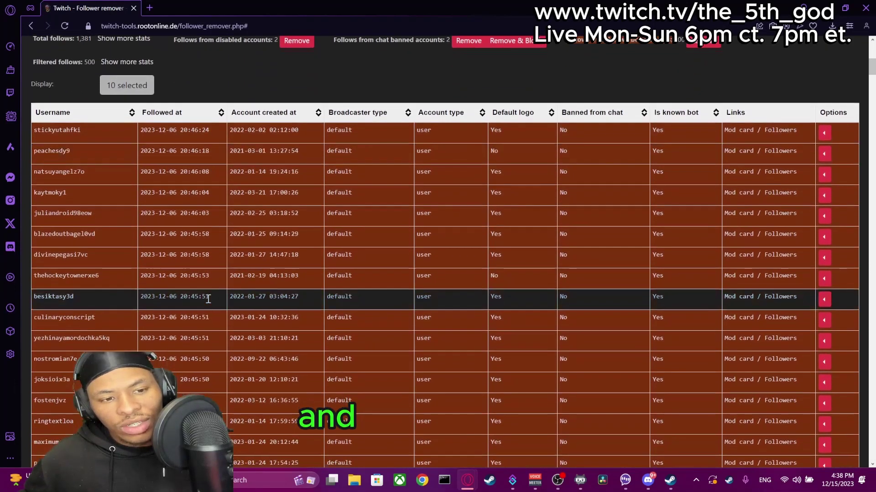
scroll(207, 299, down, 8)
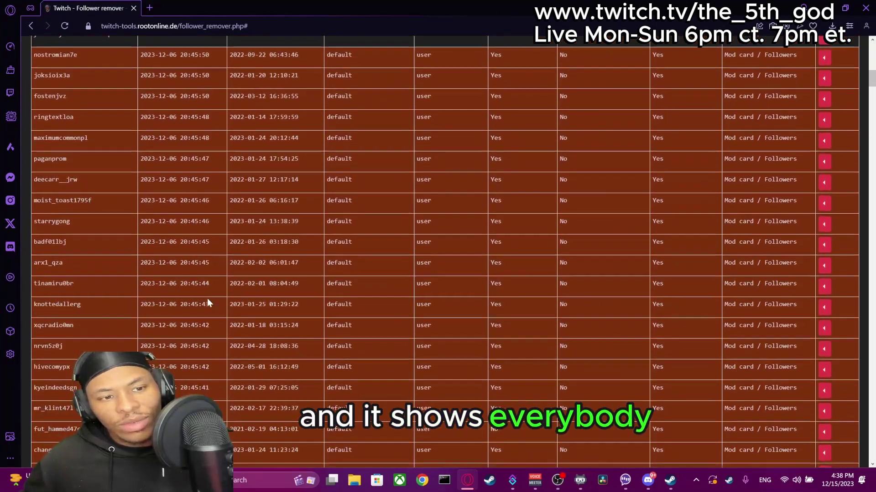
scroll(207, 299, down, 20)
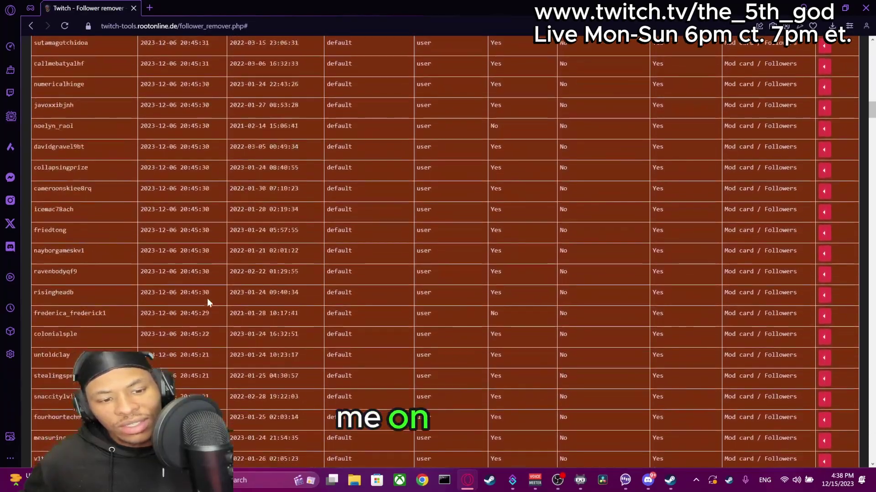
scroll(208, 303, down, 20)
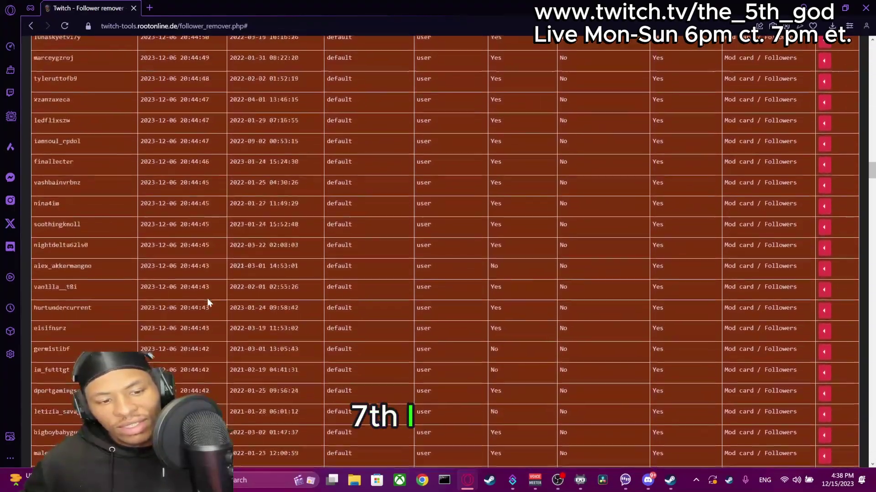
scroll(207, 303, down, 20)
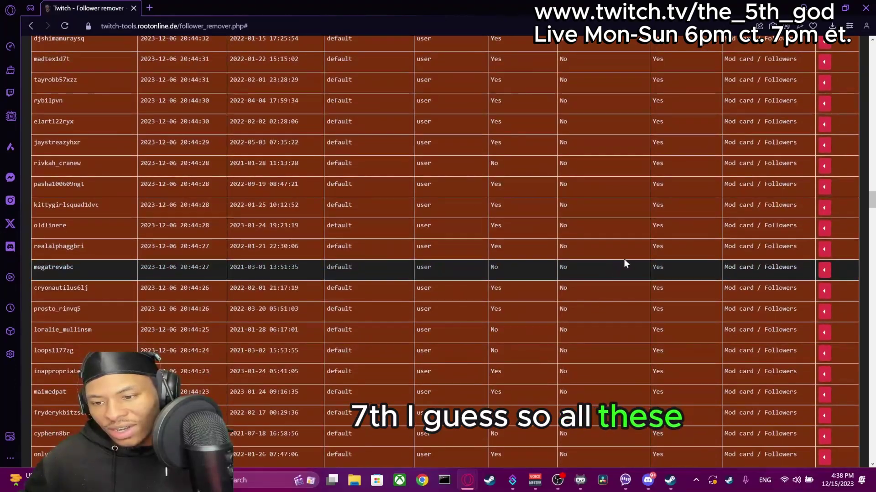
scroll(659, 301, down, 20)
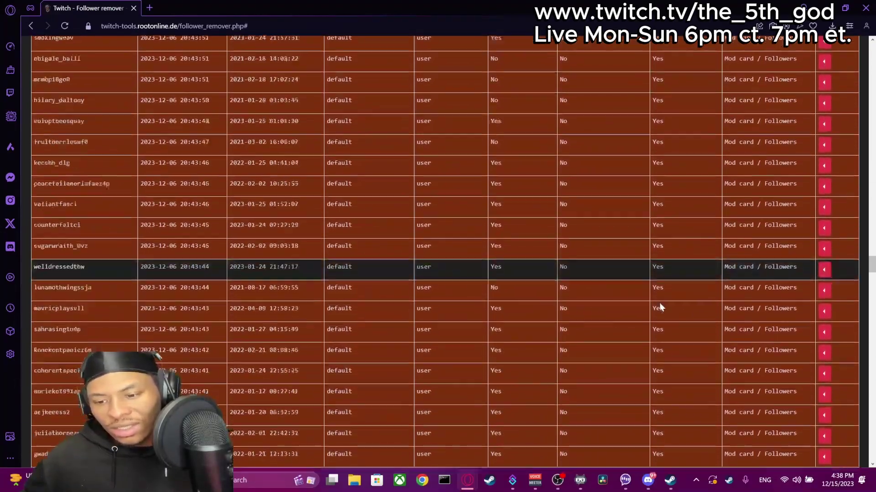
scroll(660, 306, down, 20)
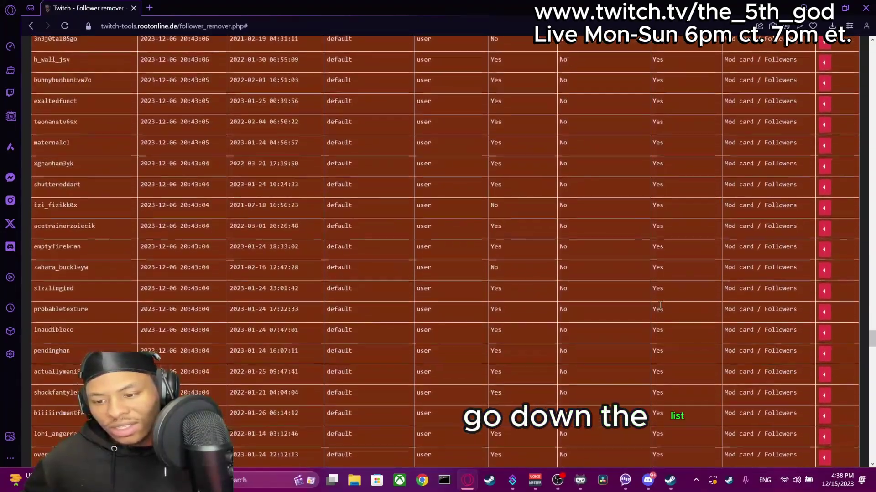
scroll(659, 305, down, 20)
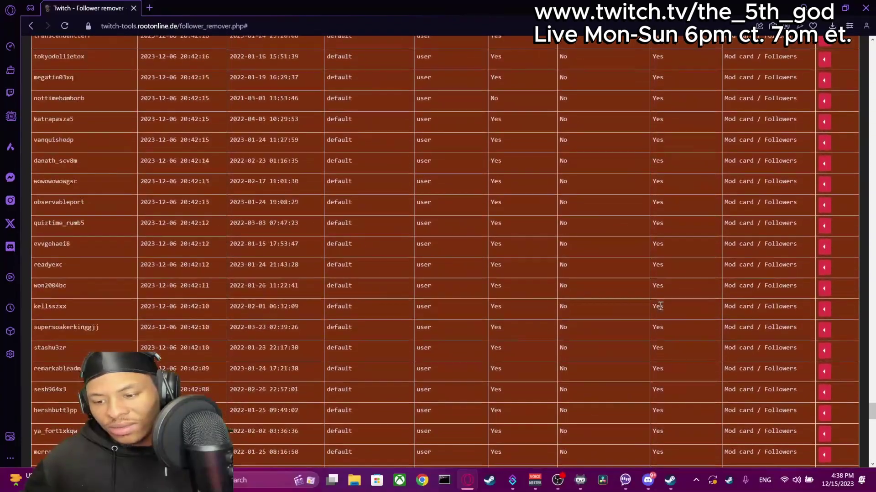
scroll(659, 309, down, 6)
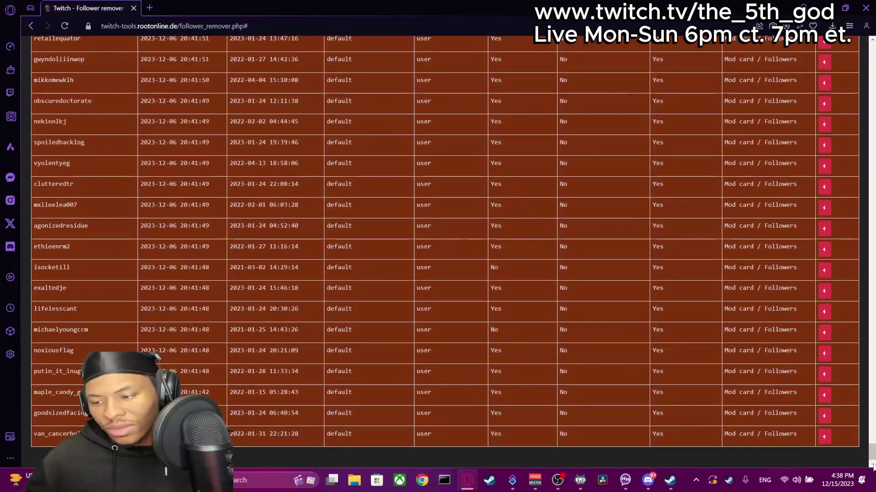
drag(871, 456, 866, 64)
Step: Choose 'Remove followers and block them from re-following' for all 500 listed followers
scroll(221, 228, up, 1)
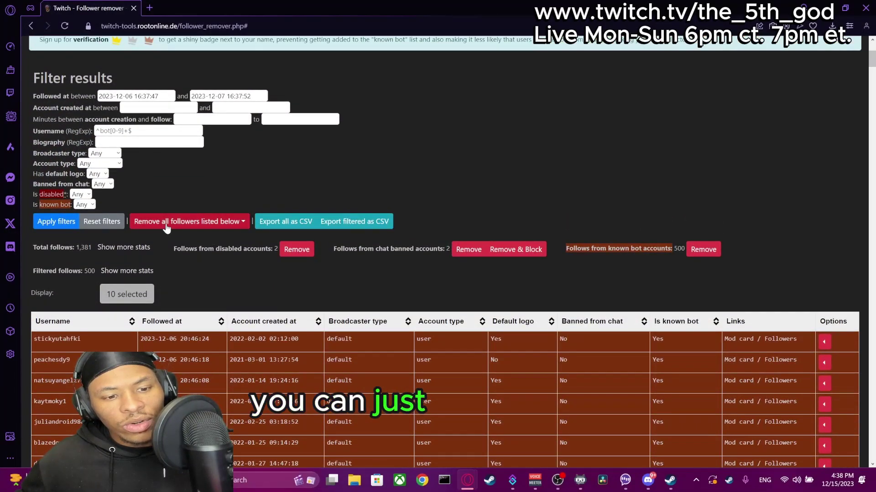
click(200, 228)
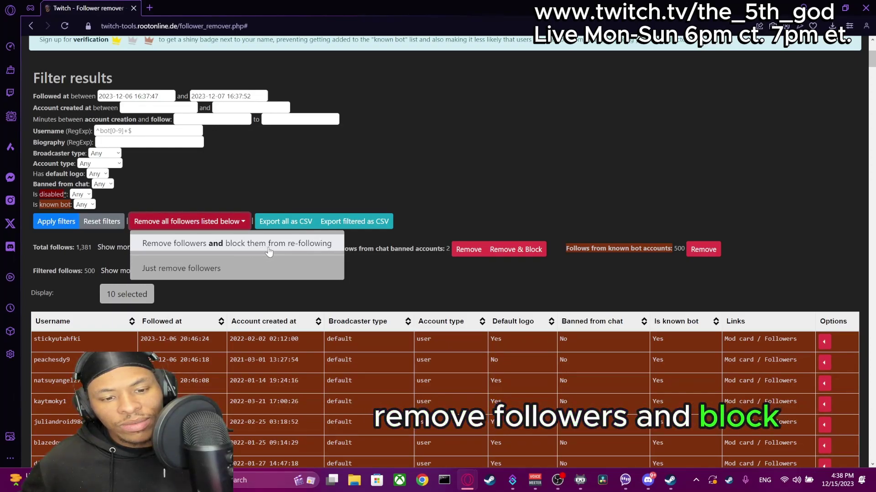
click(237, 245)
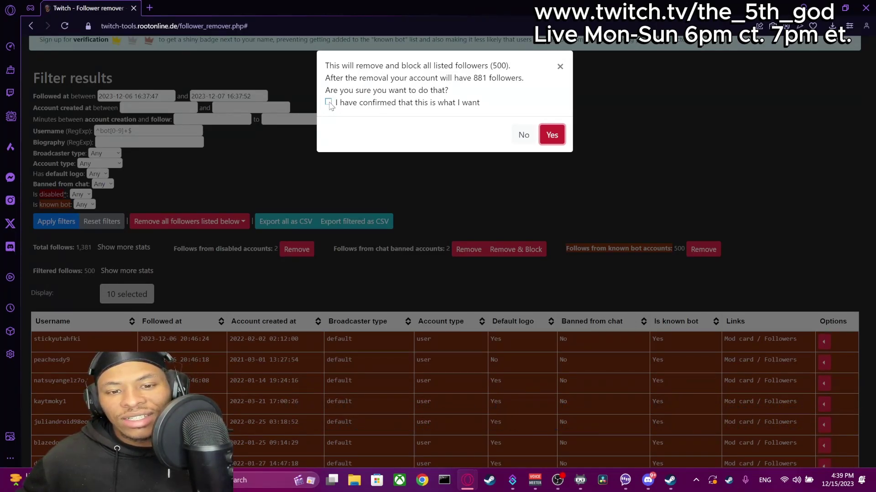
Step: Confirm with Yes to start removing and blocking the 500 followers, and watch the progress
click(551, 135)
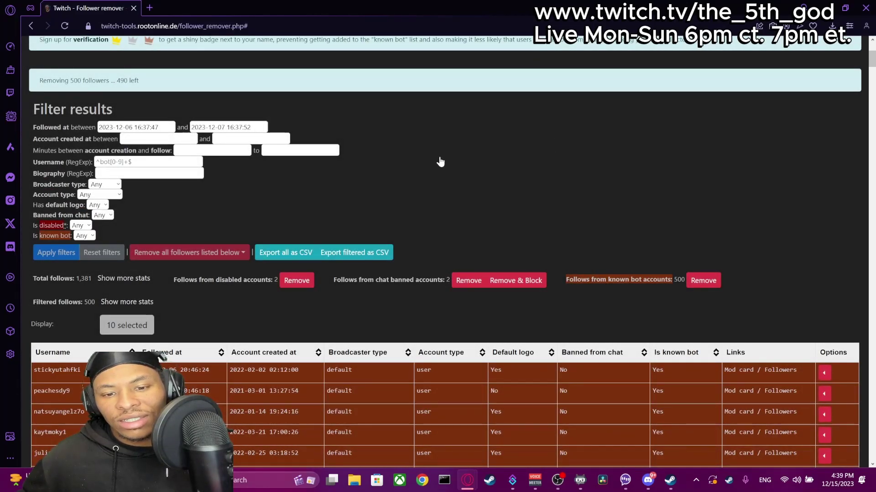
scroll(439, 162, down, 3)
scroll(420, 179, up, 2)
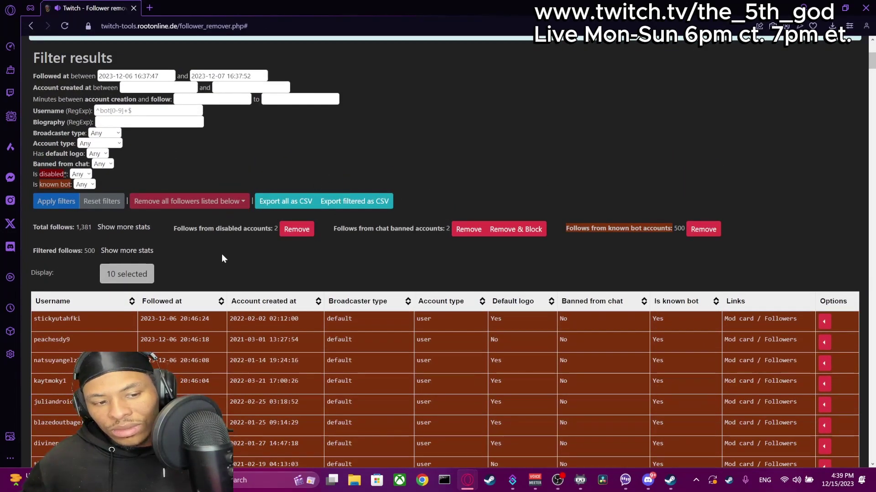
scroll(222, 256, down, 1)
scroll(222, 258, up, 3)
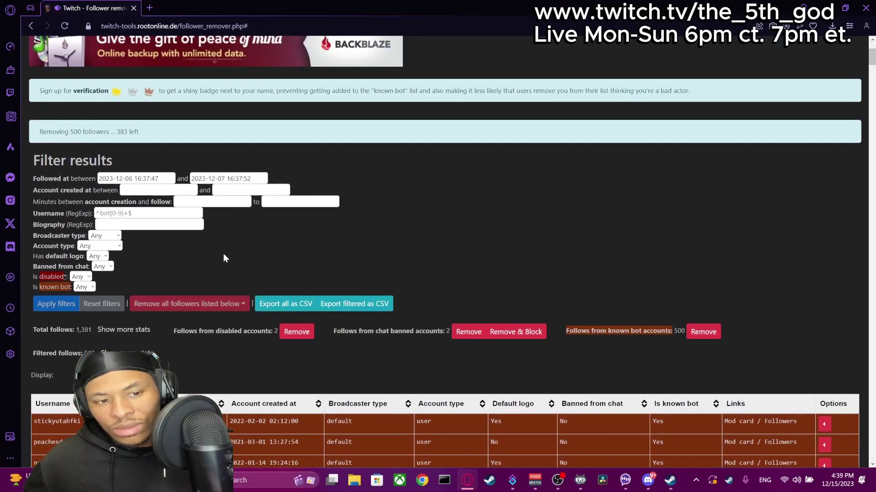